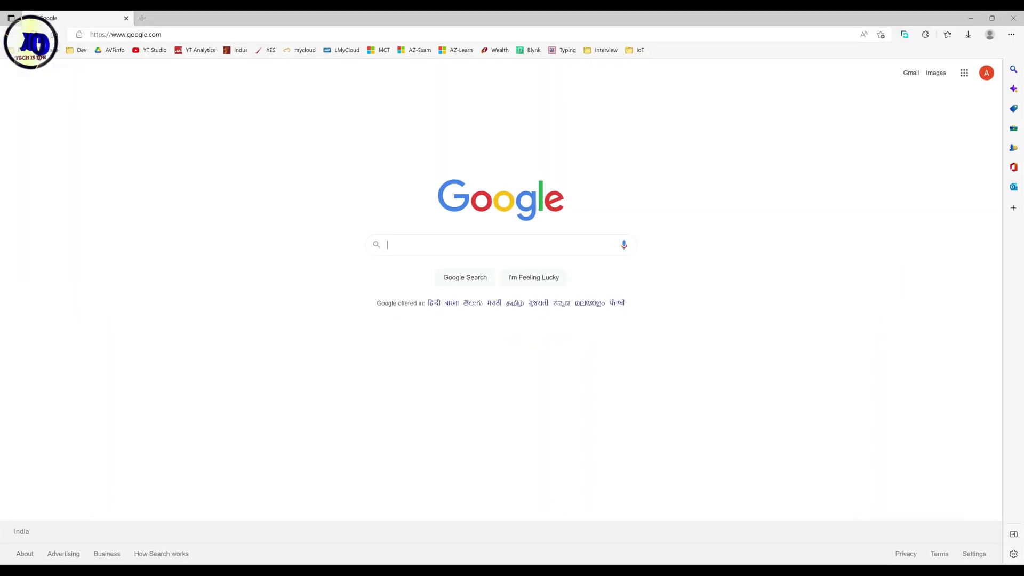
Step: Load facebook.com and open the RockStar Avy page from the left sidebar
key(ctrl+l)
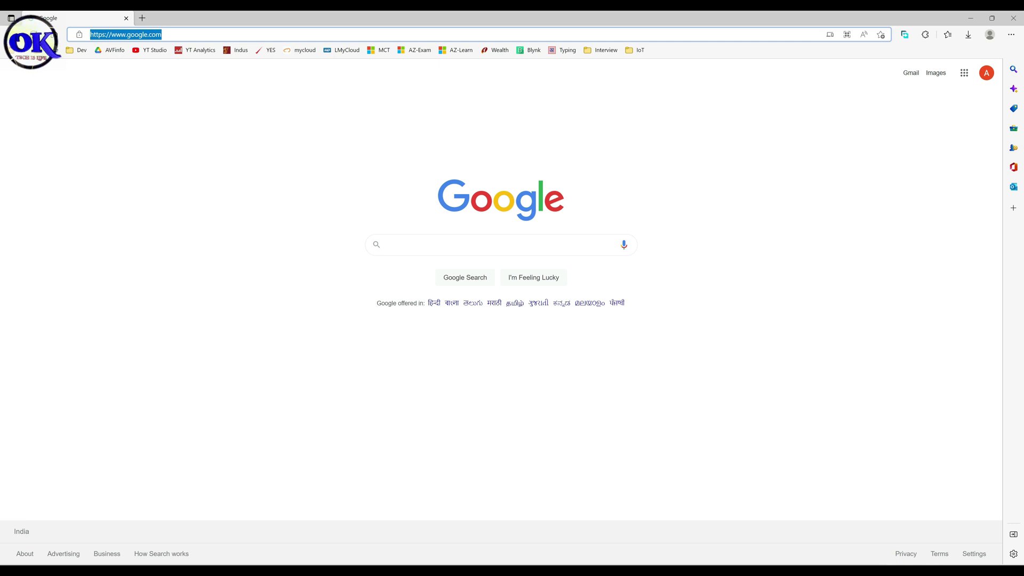
text(facebook.com)
key(Return)
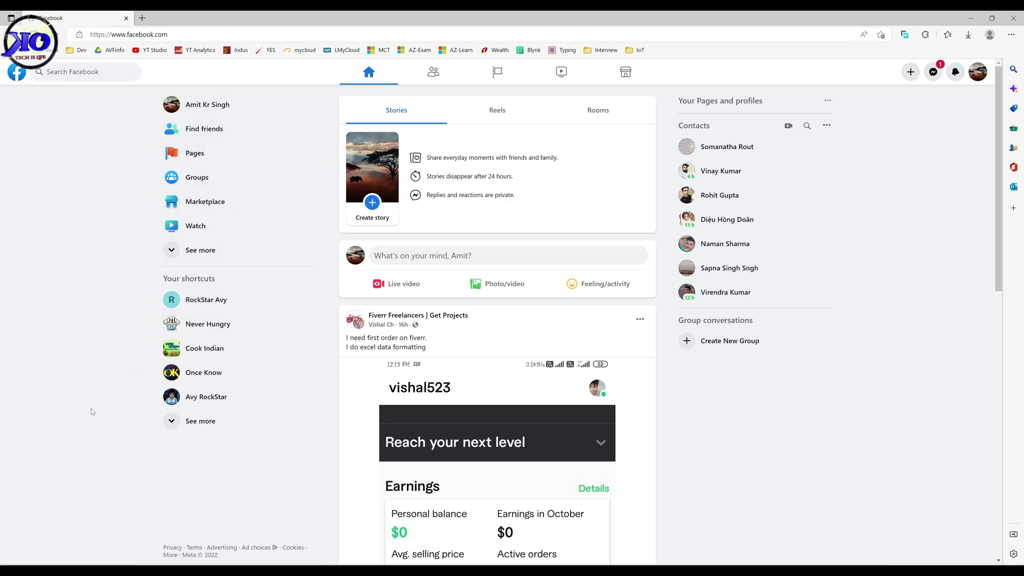
click(206, 299)
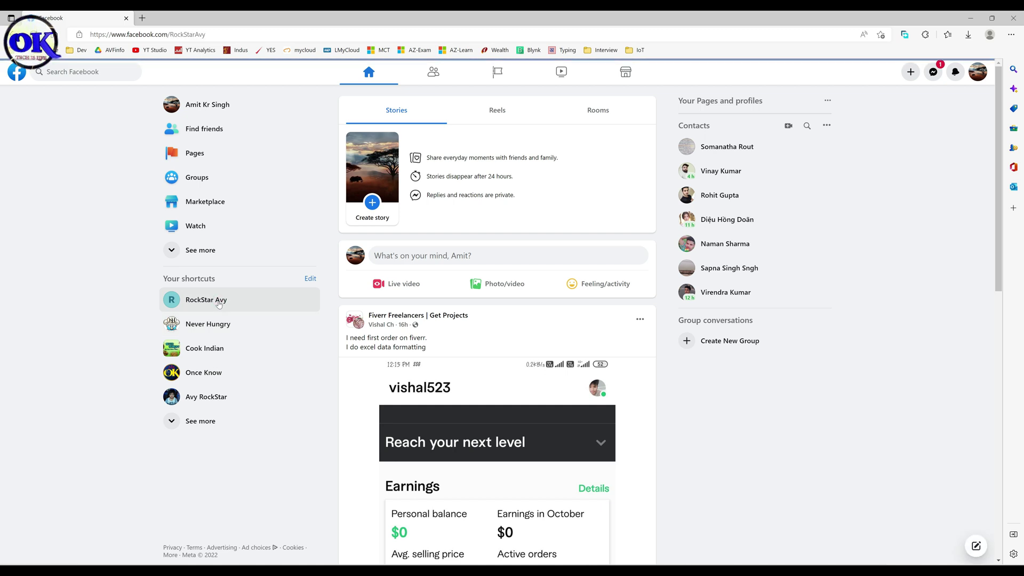
scroll(928, 363, down, 2)
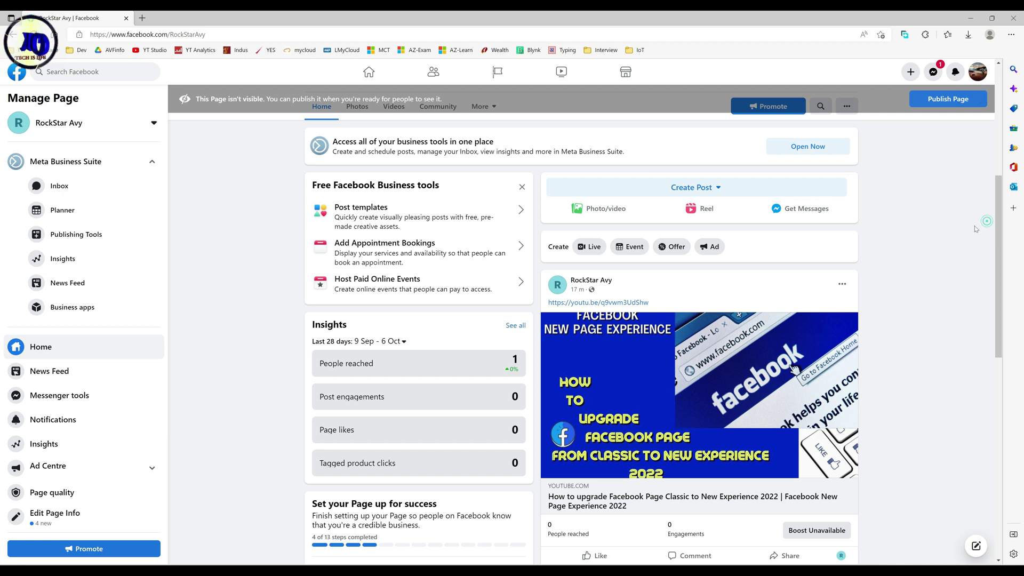
Step: Switch profiles via See all Pages to the unpublished RockStar Avy page
click(975, 76)
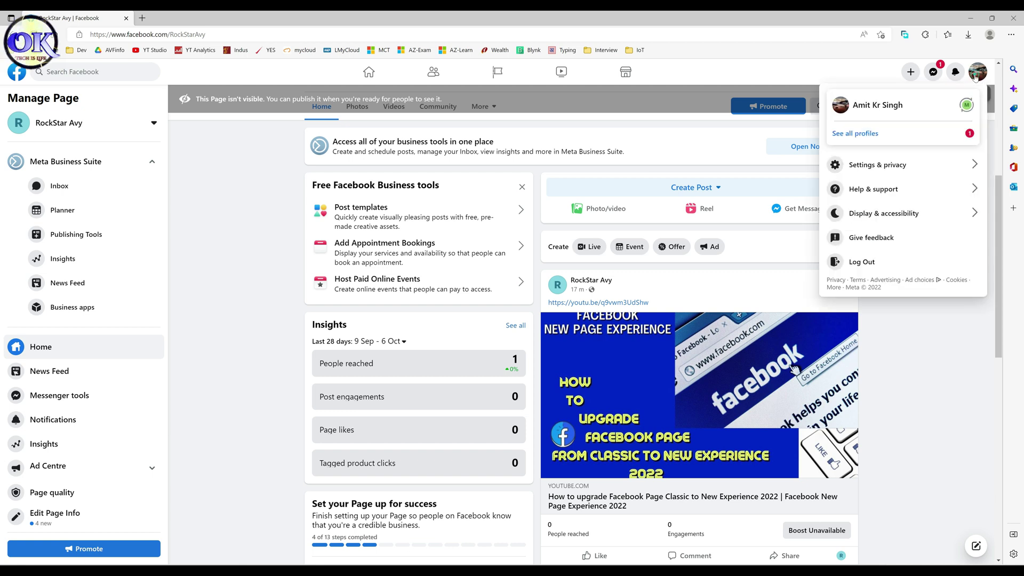
click(900, 141)
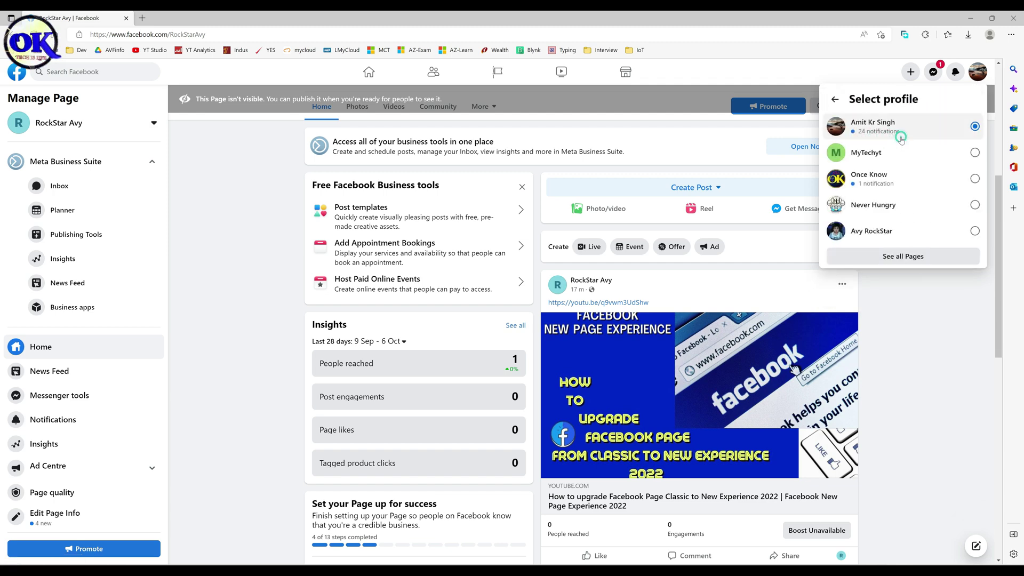
click(922, 261)
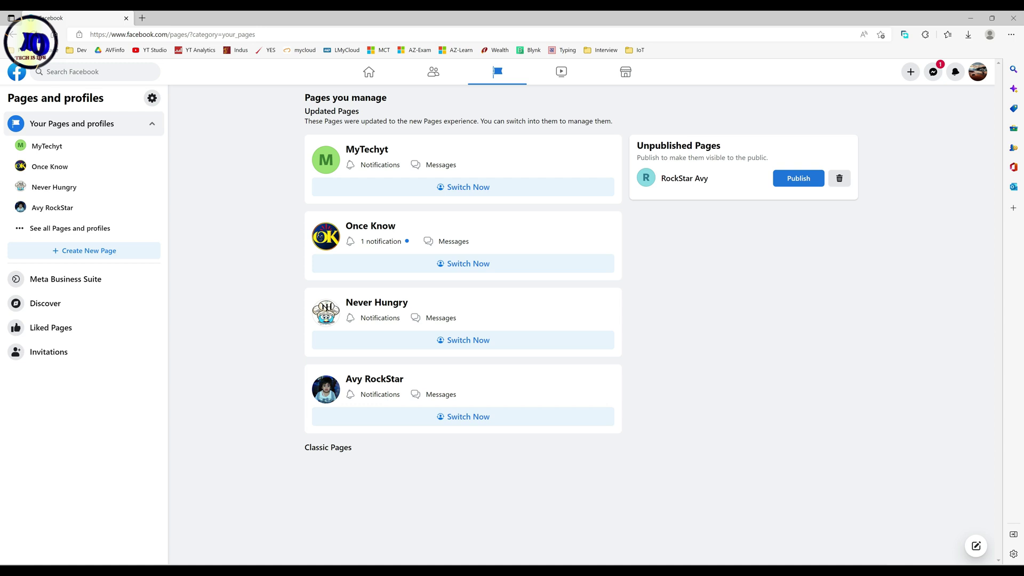
drag(361, 121, 477, 121)
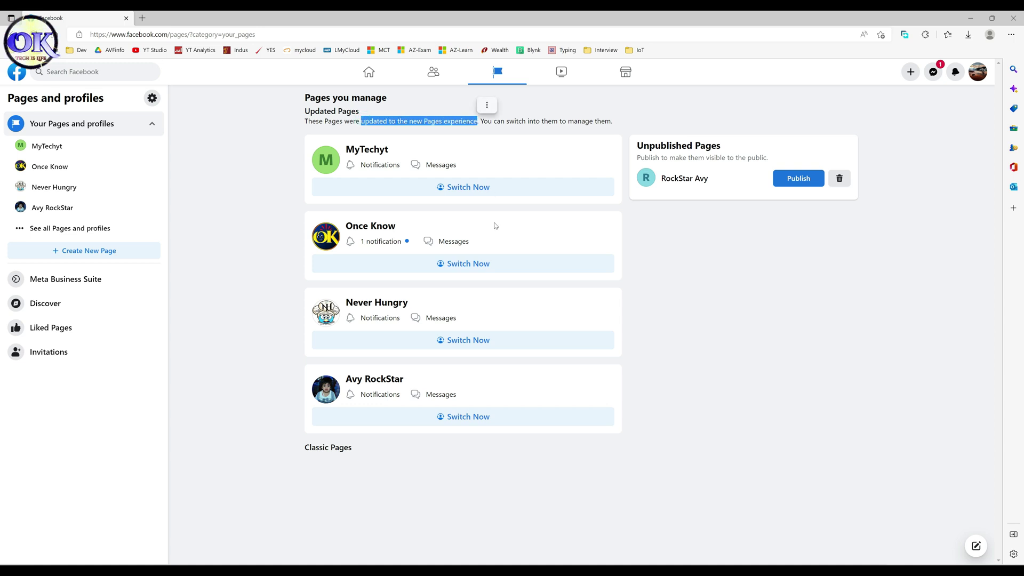
click(373, 480)
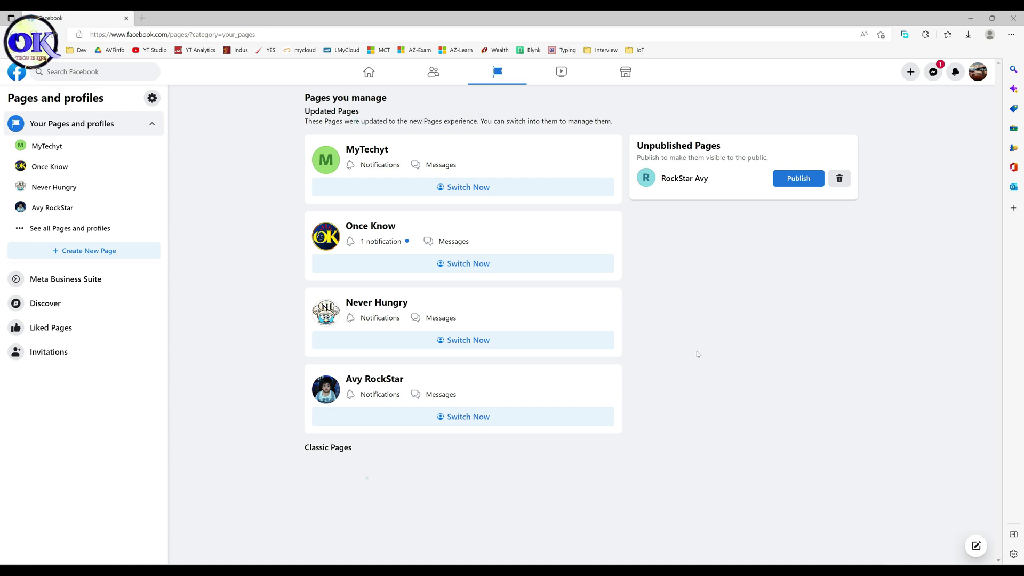
click(697, 181)
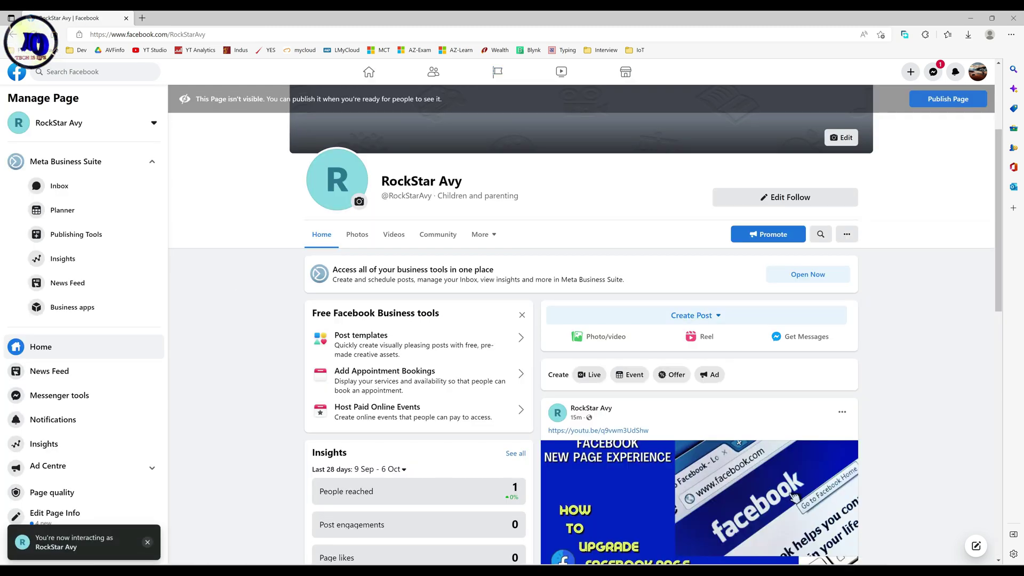
Step: Load the suggested fbapp.us/youtube address from the address bar
click(229, 35)
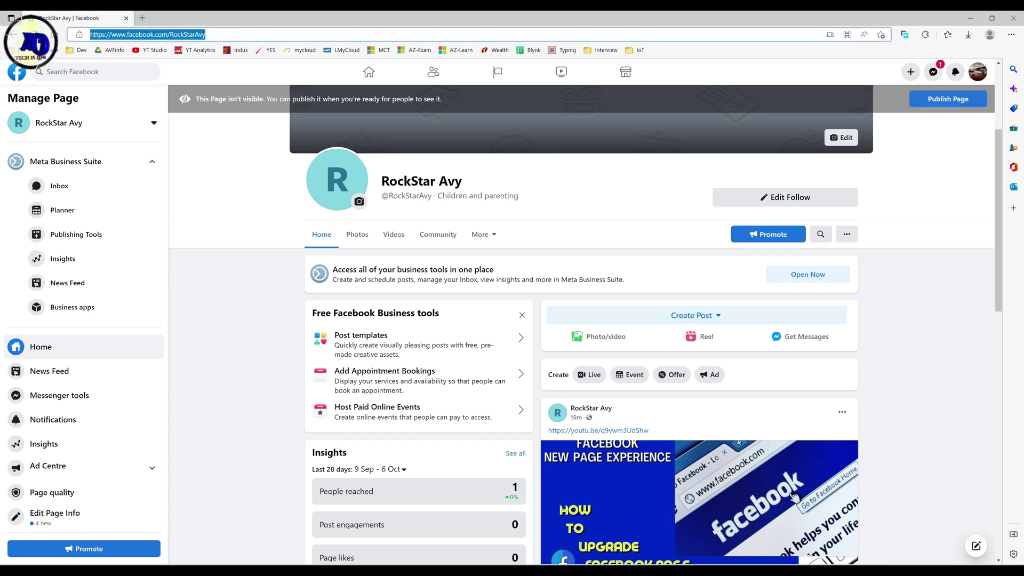
text(https:/)
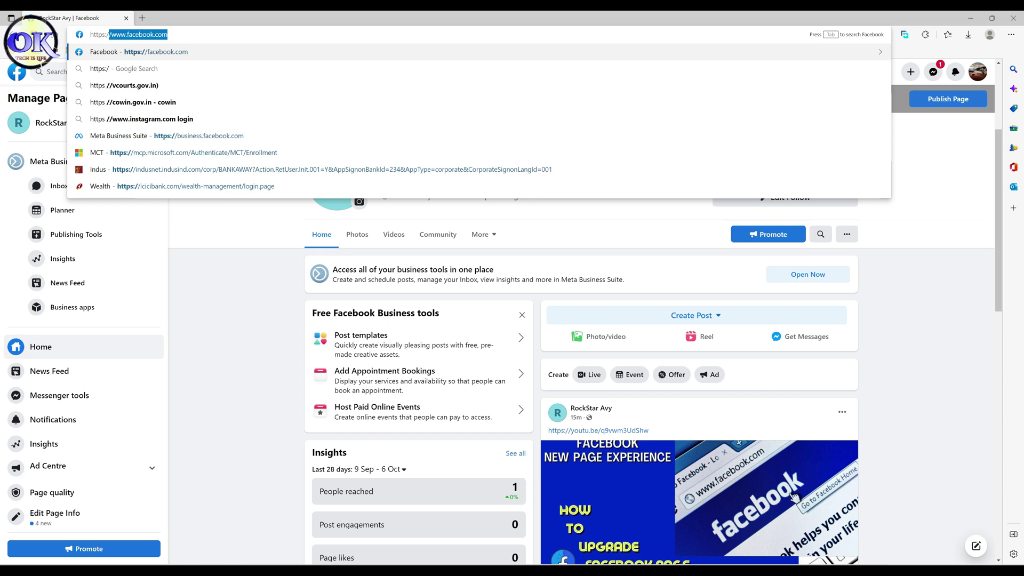
text(/fb)
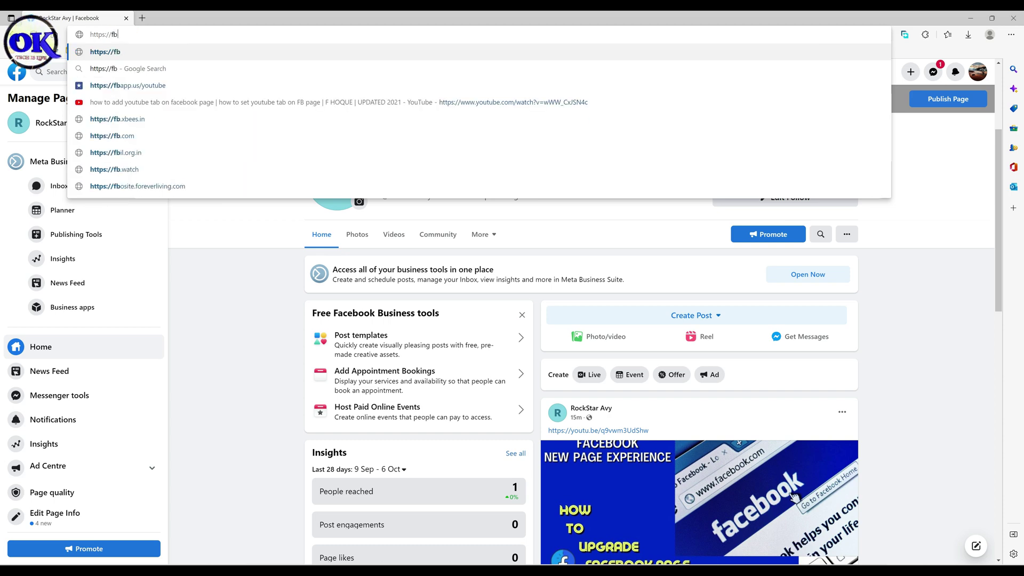
key(Down)
key(Down)
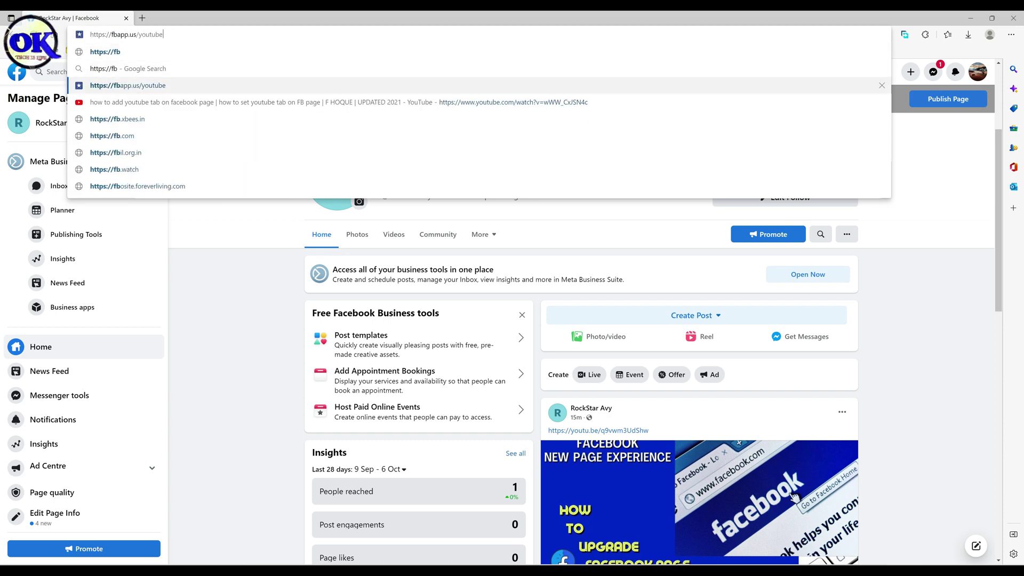
key(Return)
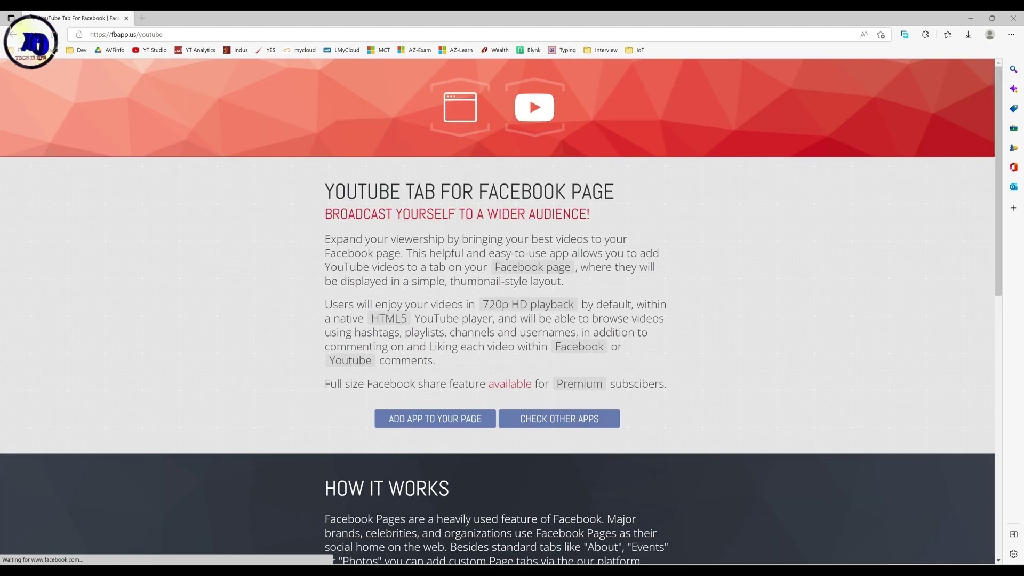
click(228, 36)
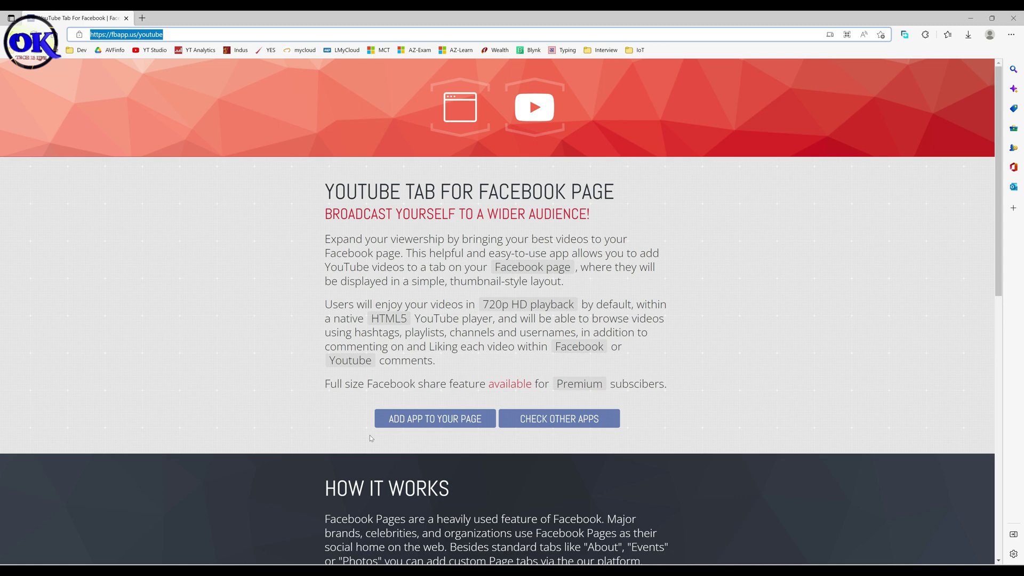
Step: Add the YouTube page tab with RockStar Avy chosen as the target page
click(445, 428)
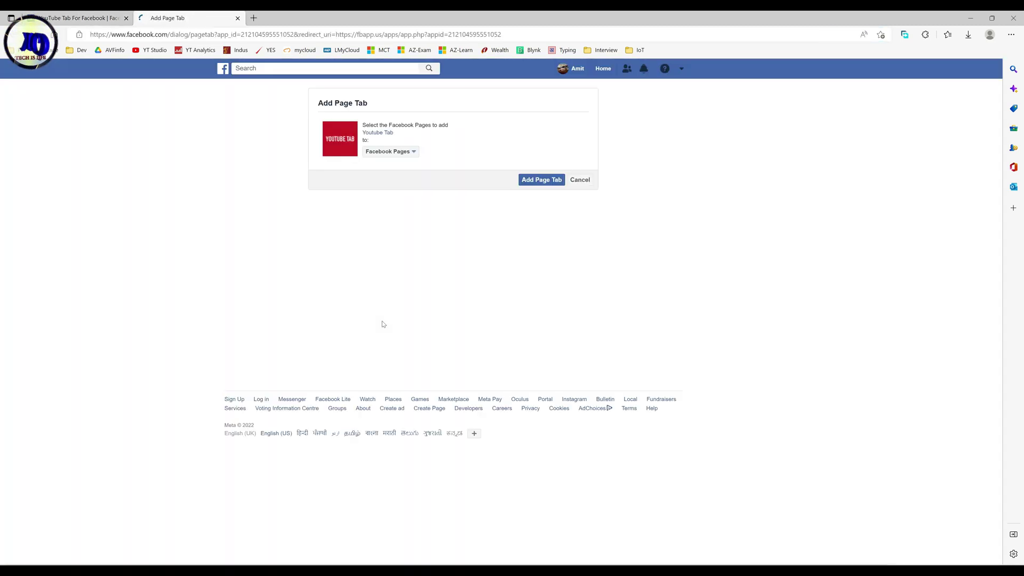
click(413, 151)
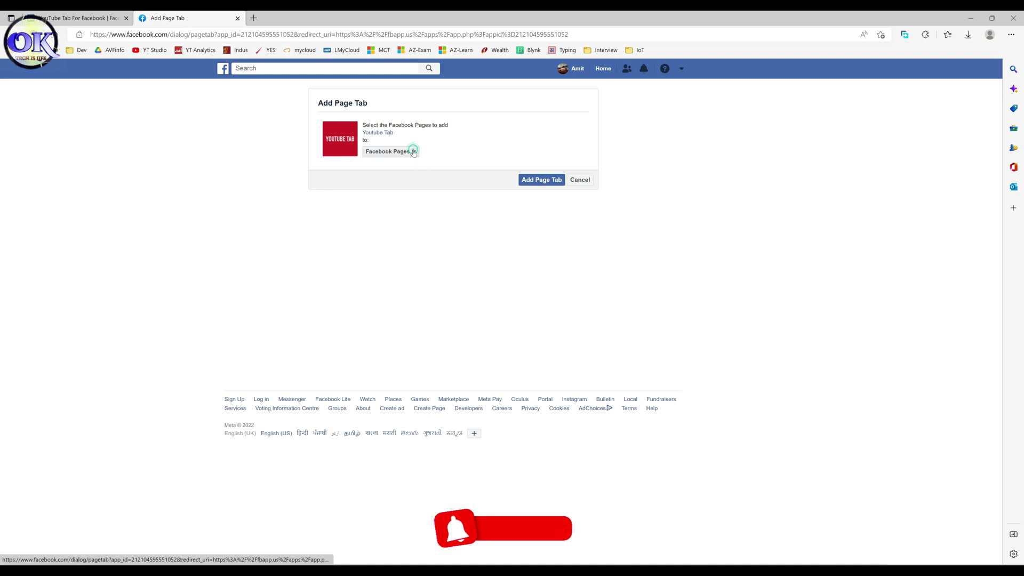
click(414, 151)
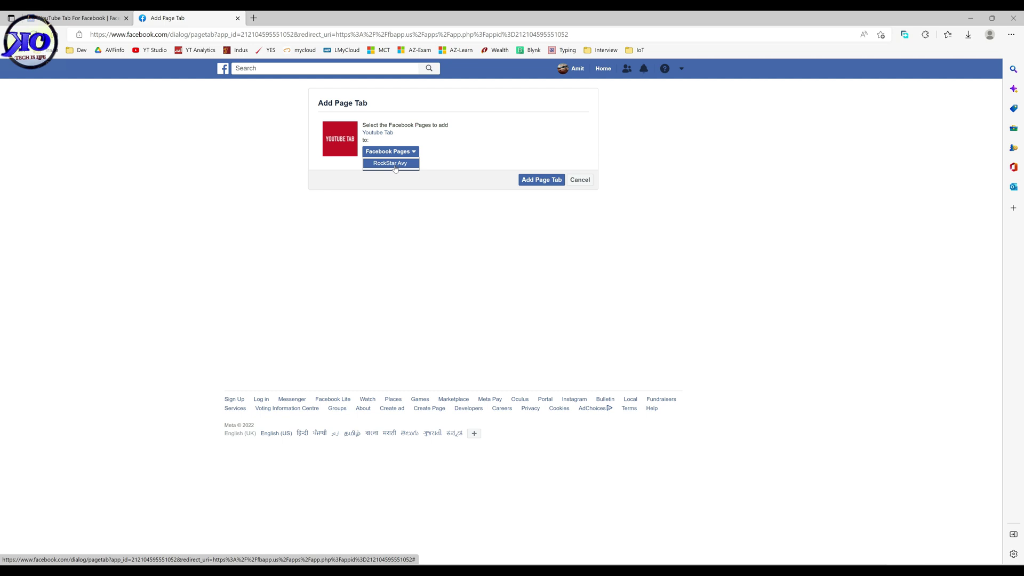
click(499, 205)
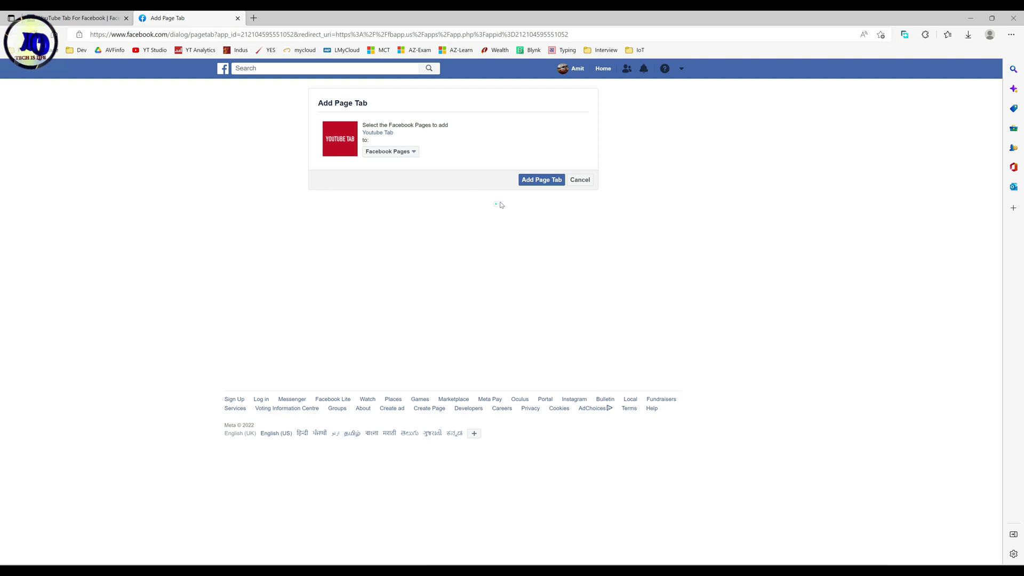
click(399, 153)
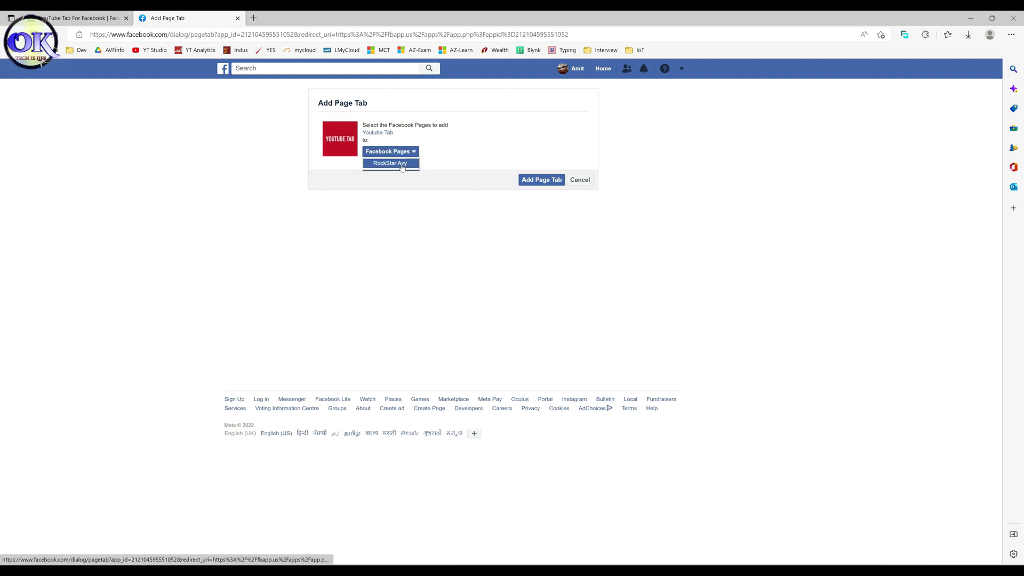
click(401, 163)
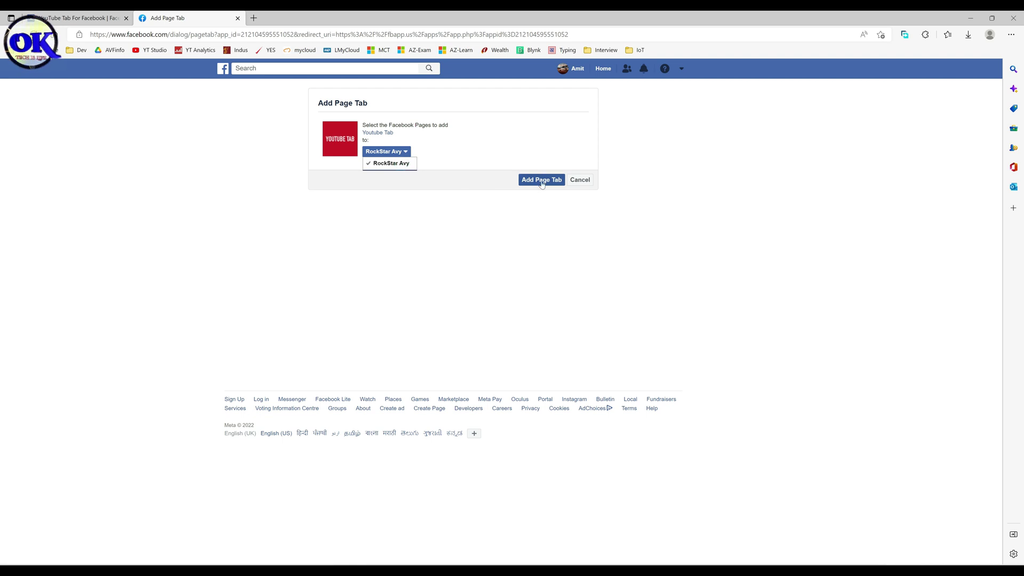
click(542, 180)
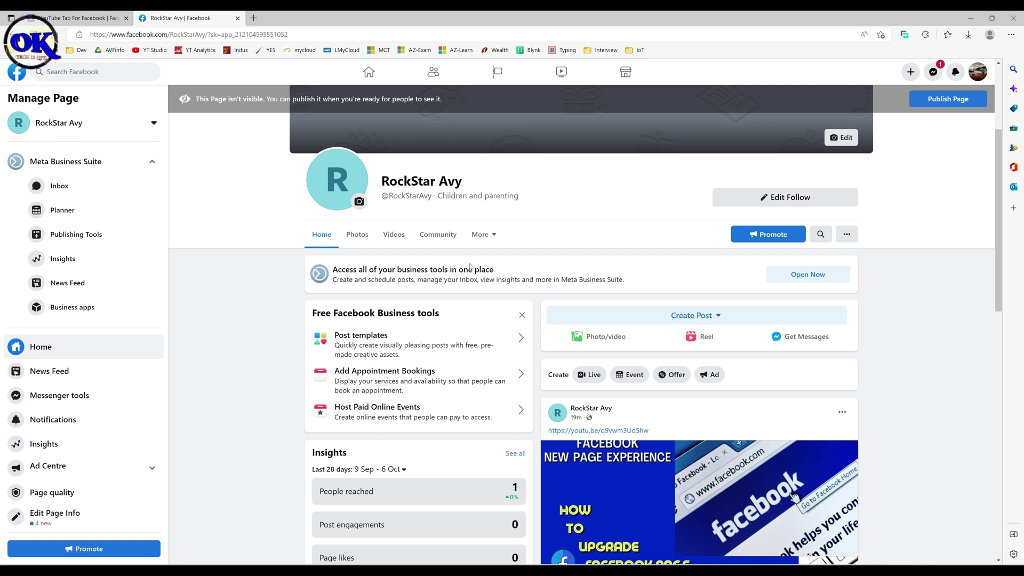
Step: Open the YouTube tab from the page's More dropdown
click(494, 238)
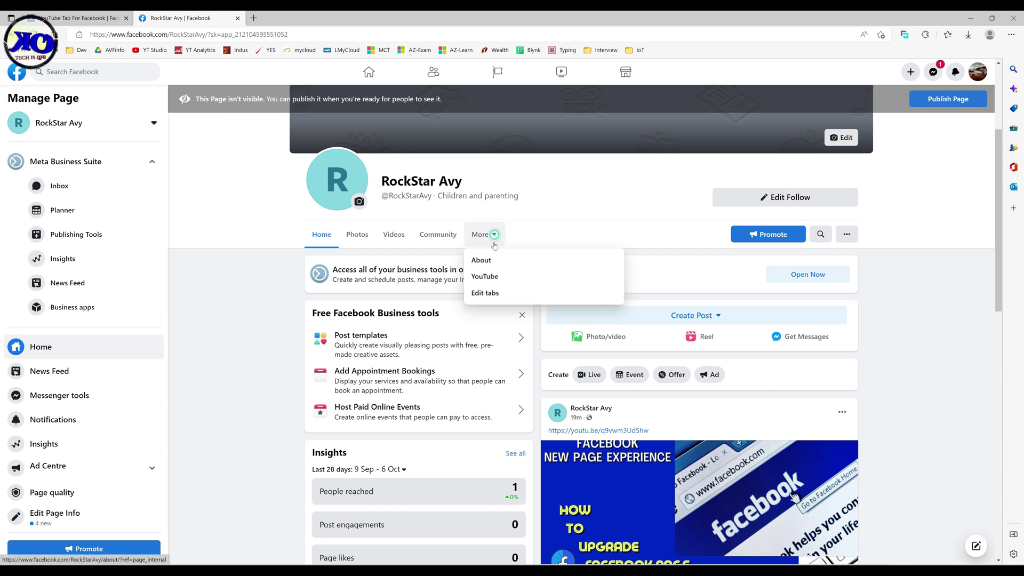
click(490, 282)
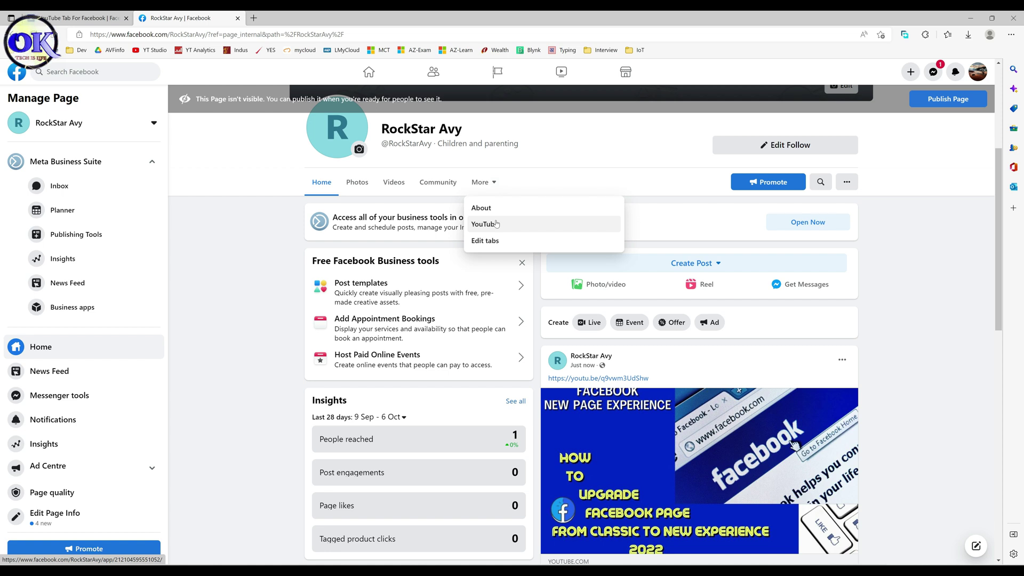
click(495, 225)
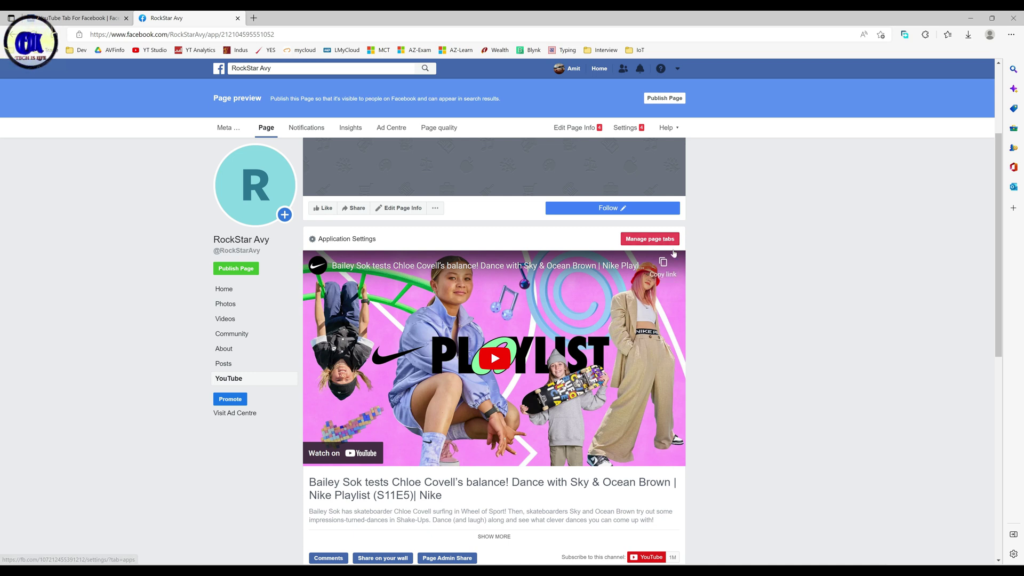
Step: Replace the nike channel ID with UCDco-C6F-j6q-snSdDpql4A in Application Settings and save
click(358, 242)
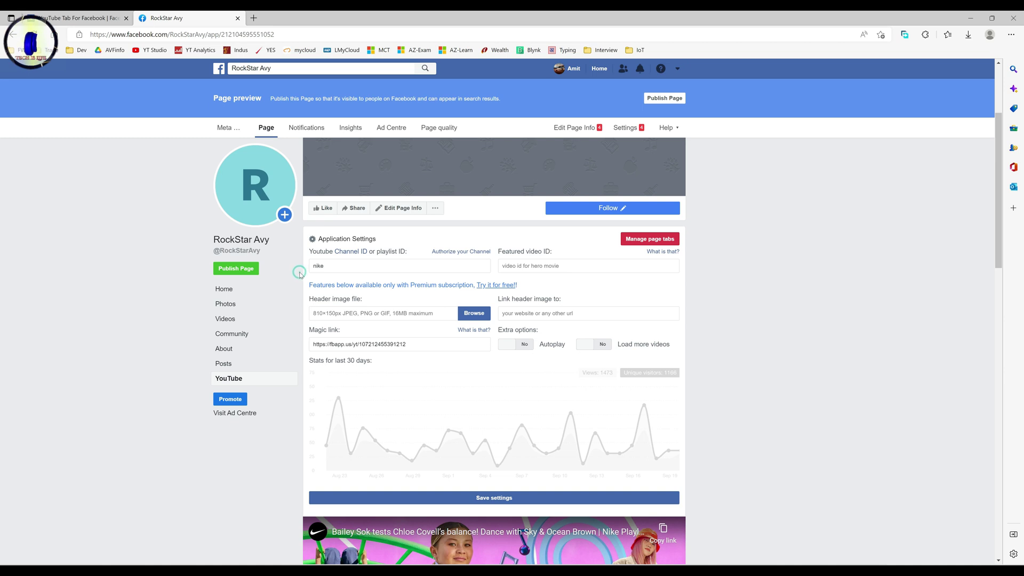
double_click(318, 264)
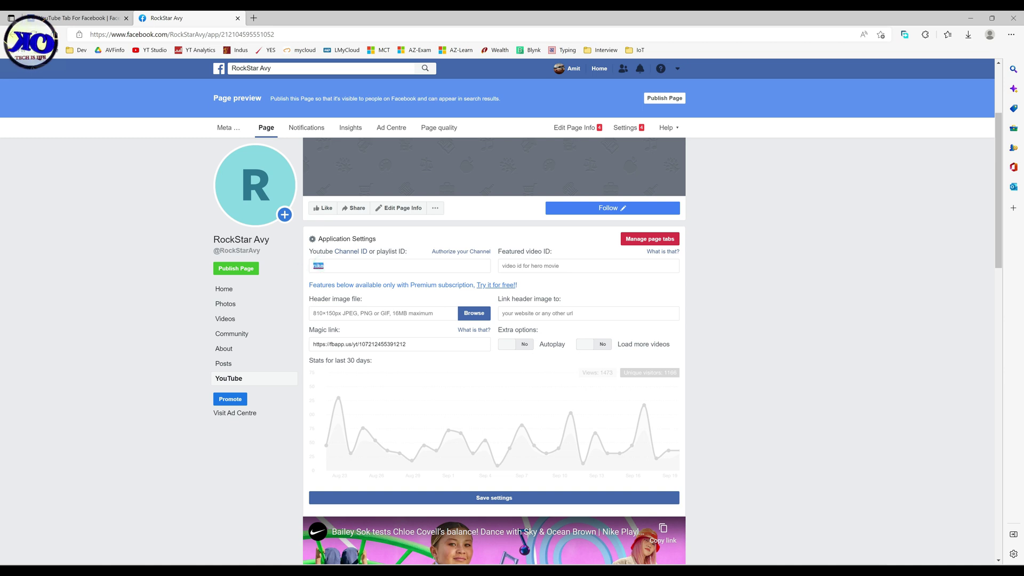
key(Right)
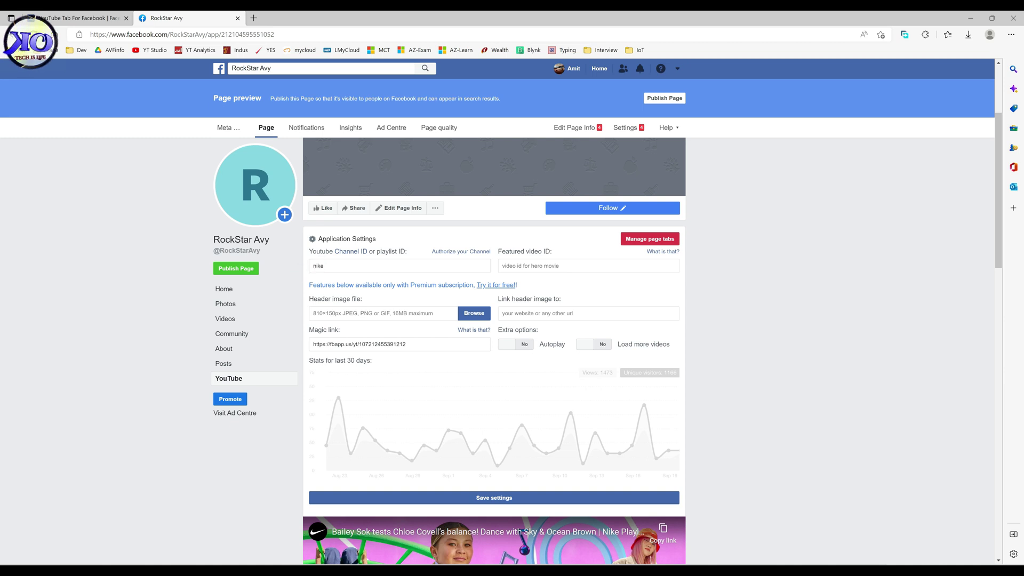
double_click(318, 265)
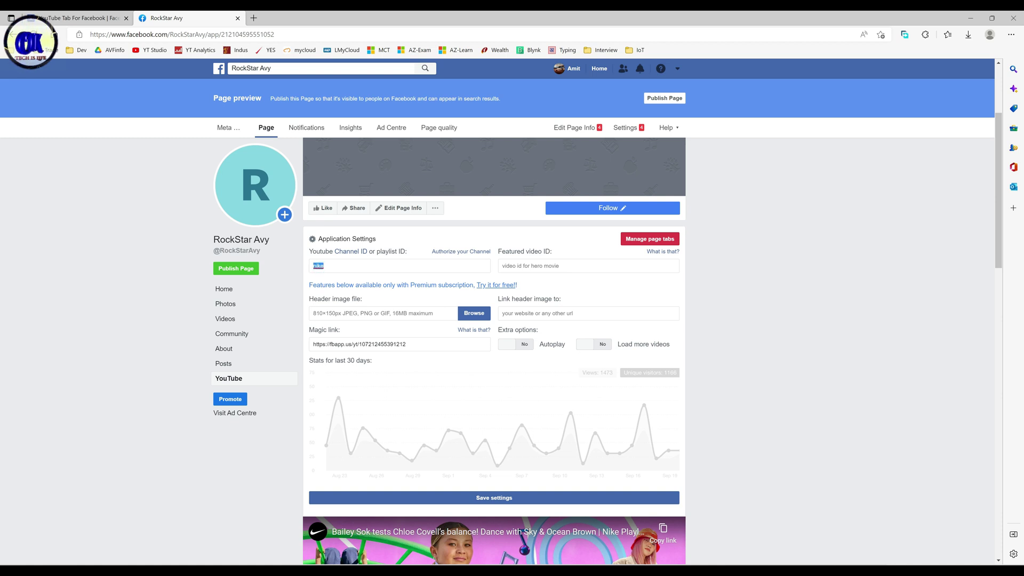
text(UCDco-C6F-j6q-snSdDpql4A)
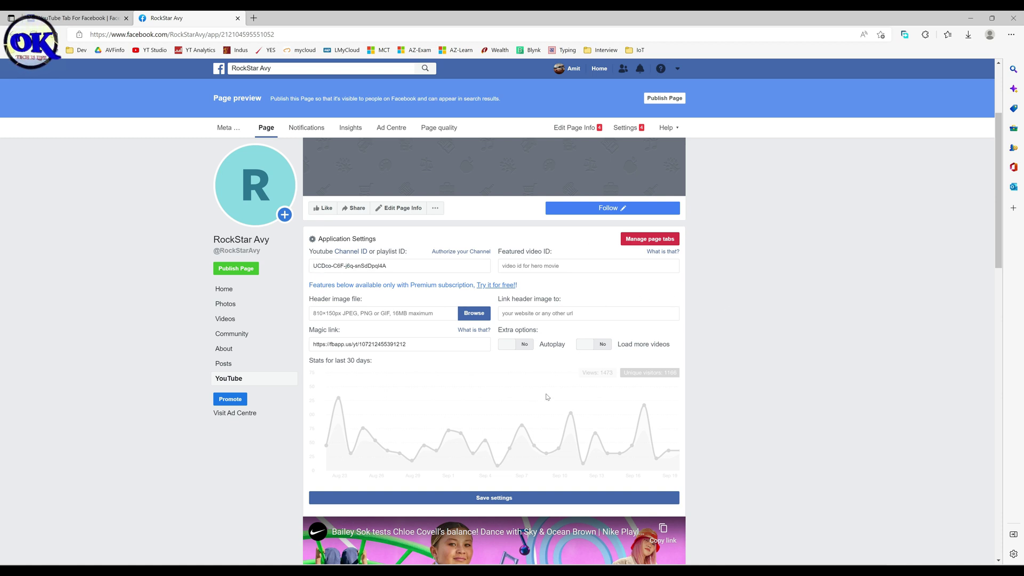
click(494, 497)
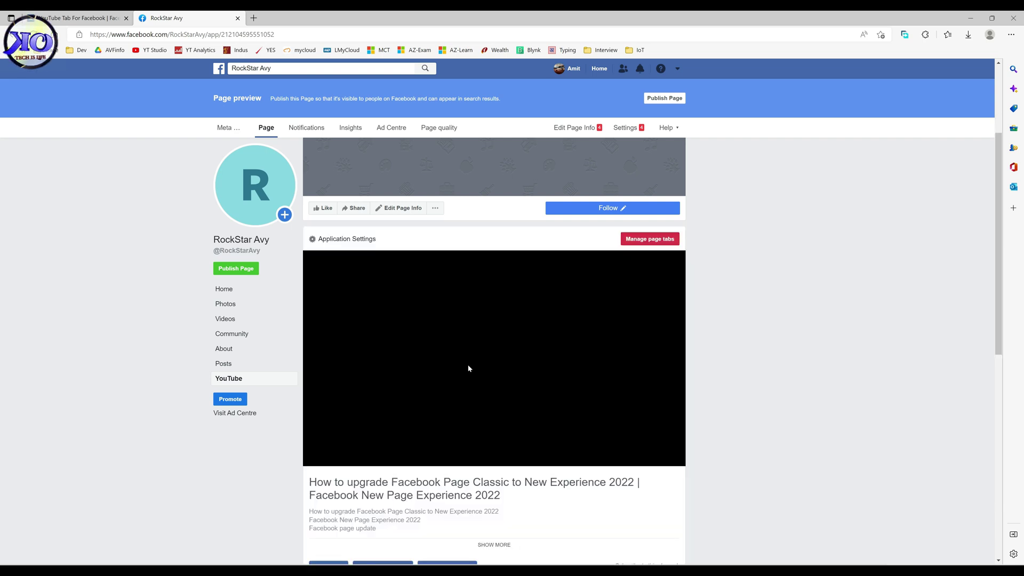
scroll(489, 510, down, 1)
scroll(495, 481, down, 2)
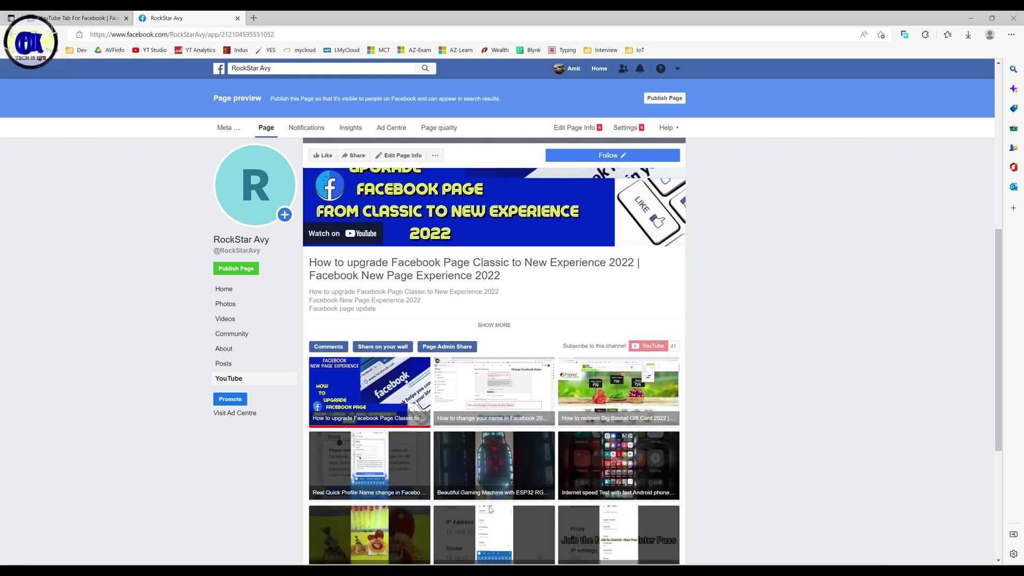
scroll(504, 448, down, 2)
scroll(505, 437, down, 1)
scroll(480, 436, down, 2)
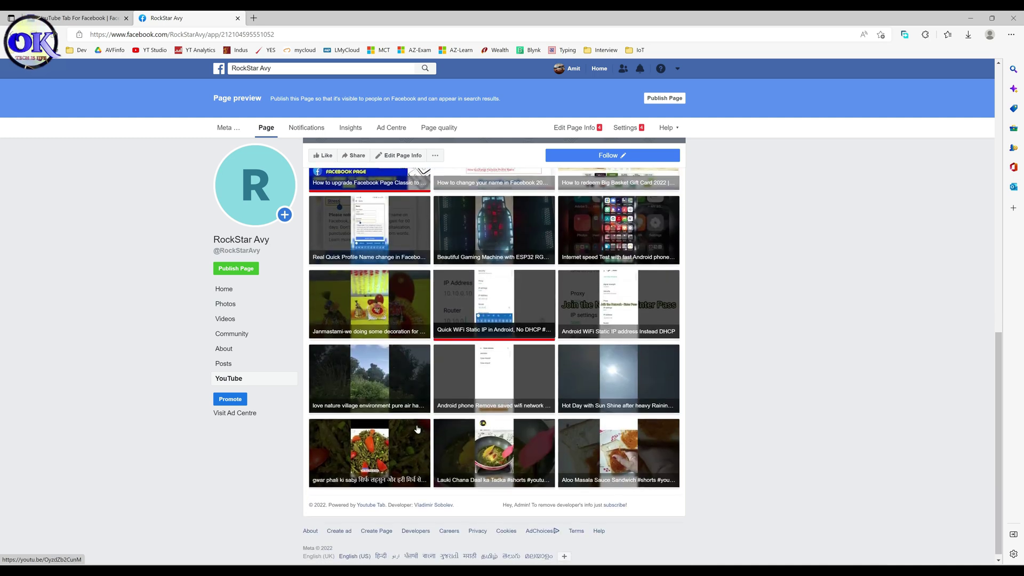
scroll(434, 432, up, 4)
scroll(433, 432, up, 2)
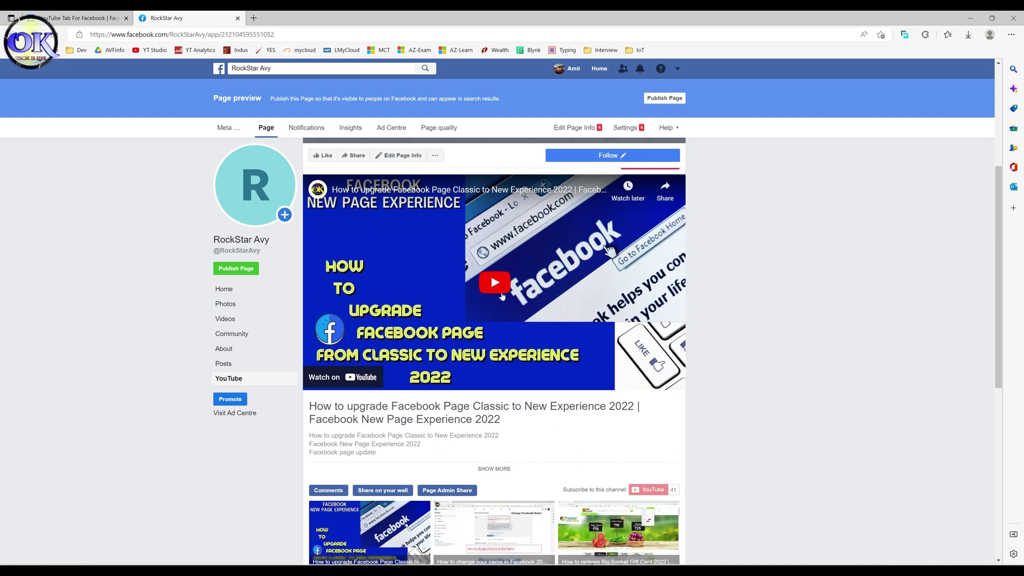
Step: Play and pause the featured upgrade video, then return to the page's Home
click(502, 290)
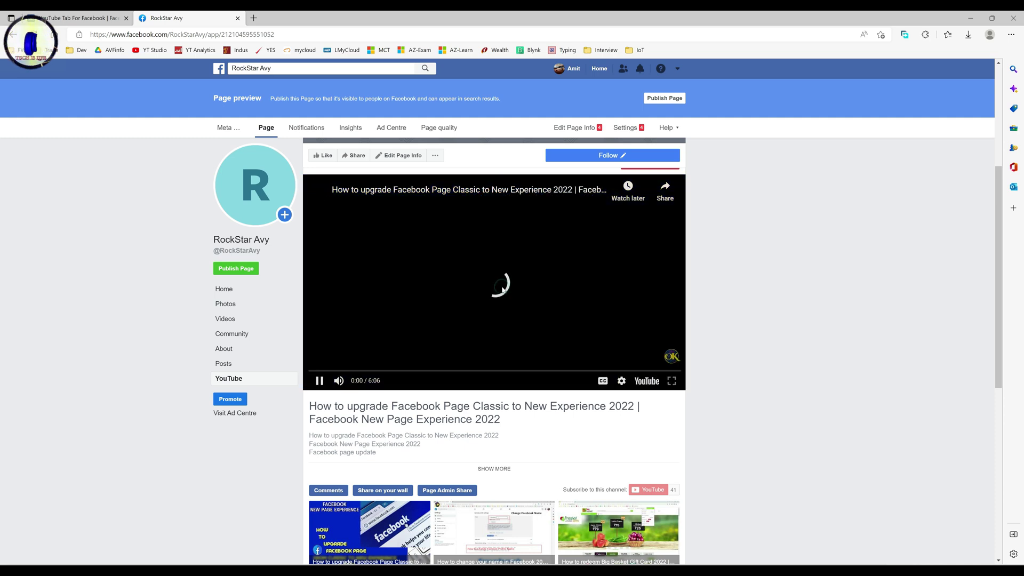
click(319, 381)
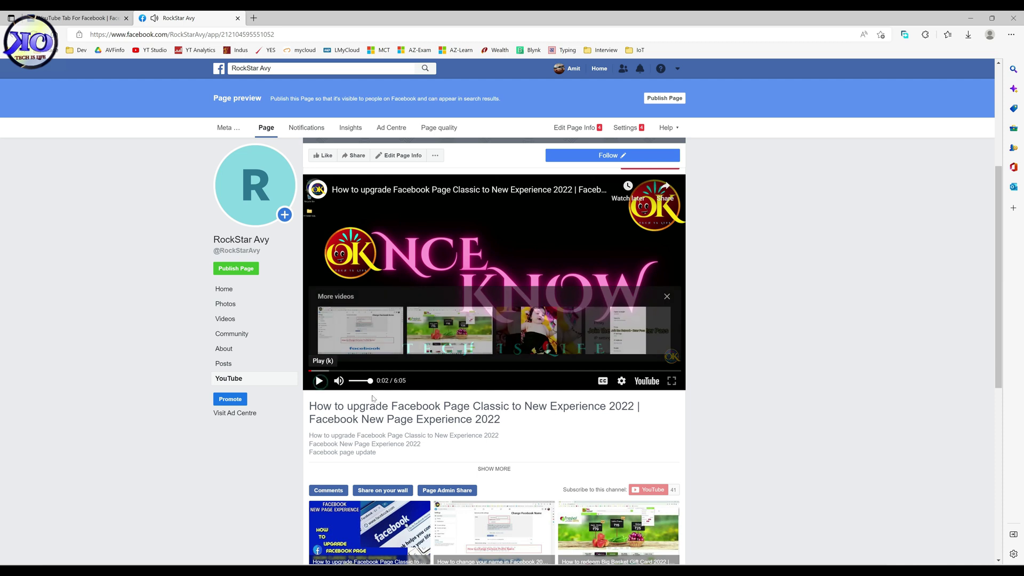
scroll(529, 436, up, 2)
scroll(529, 435, up, 1)
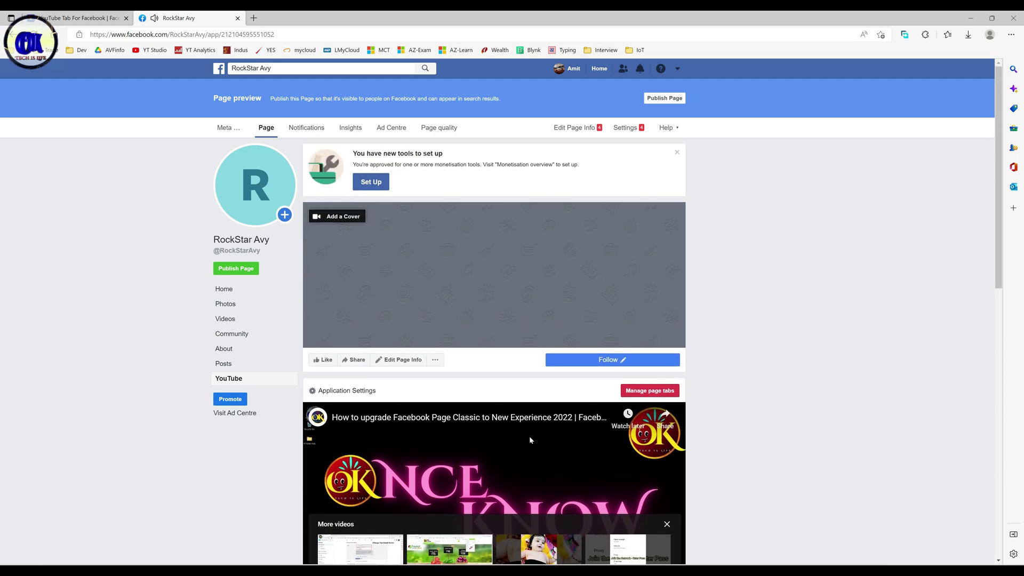
scroll(528, 438, down, 1)
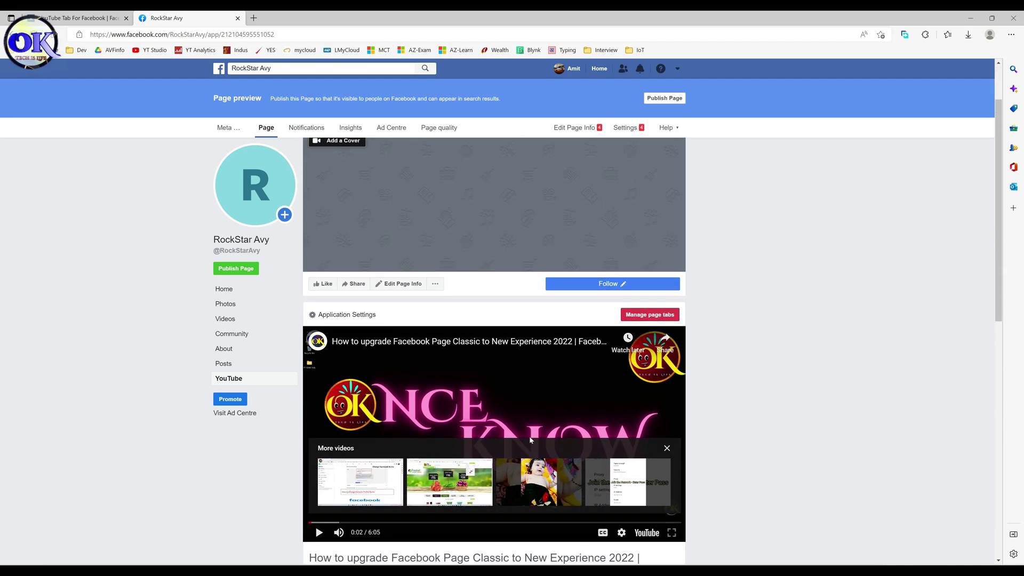
scroll(486, 404, up, 1)
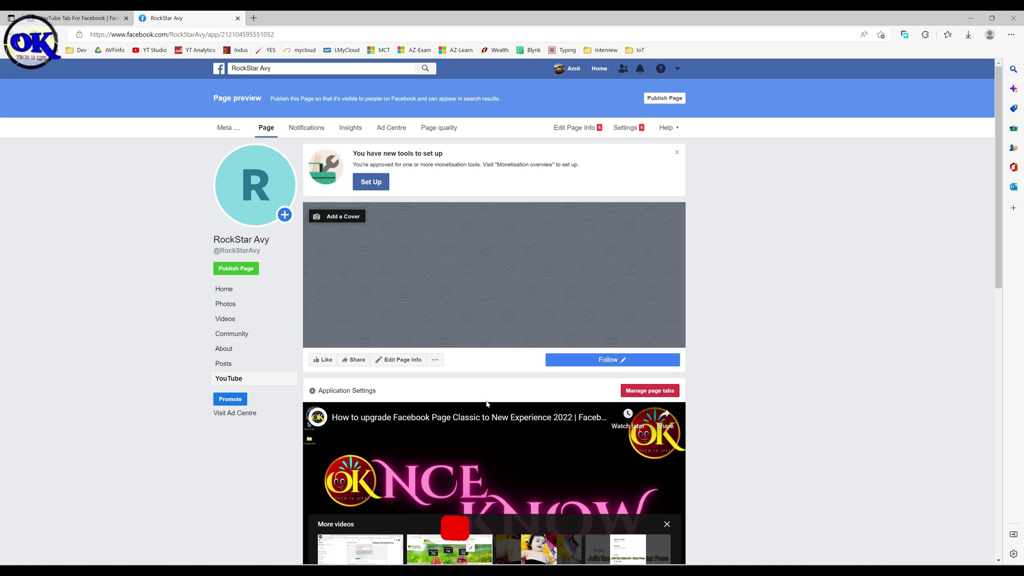
scroll(486, 403, down, 3)
scroll(486, 404, up, 3)
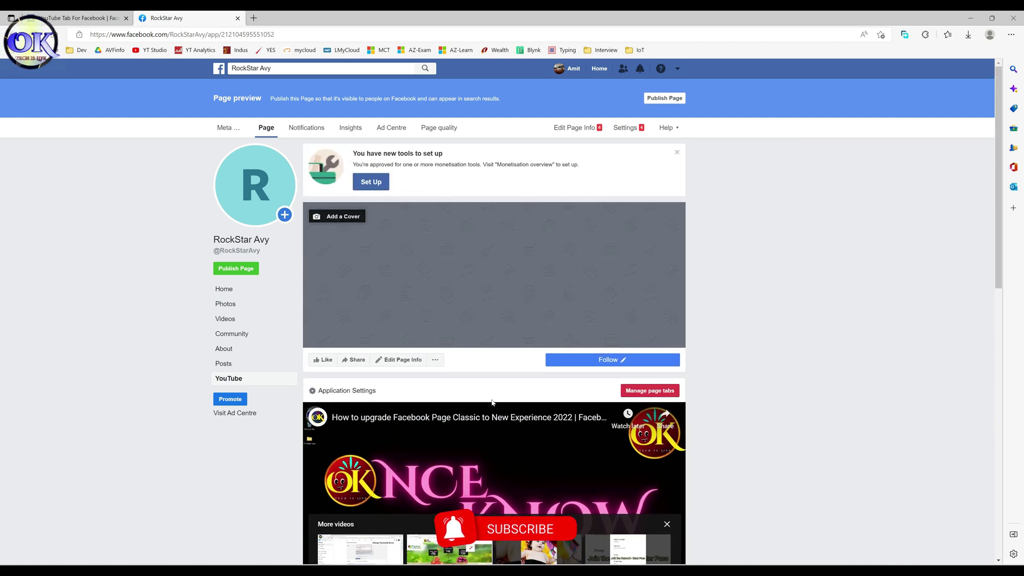
click(235, 290)
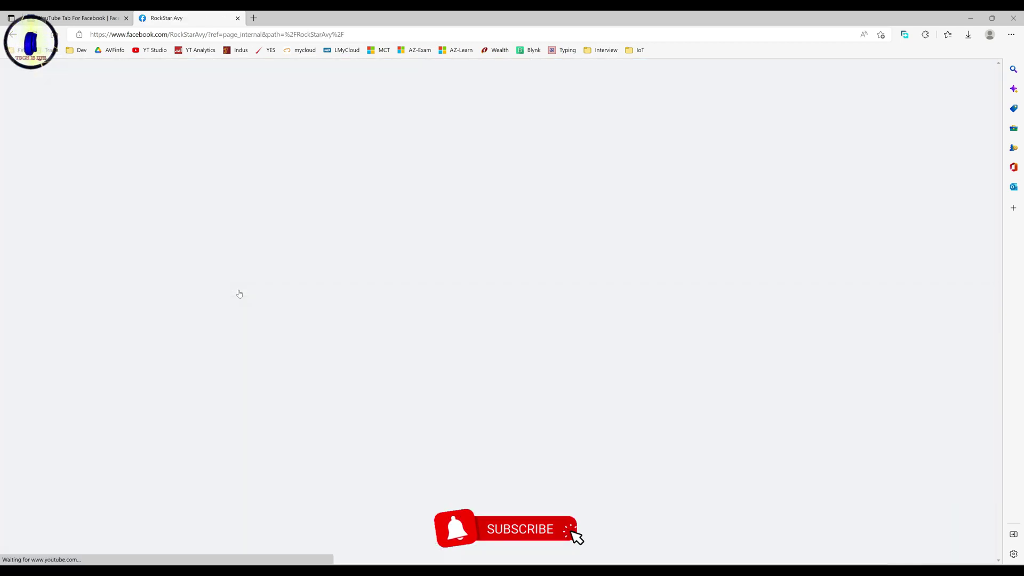